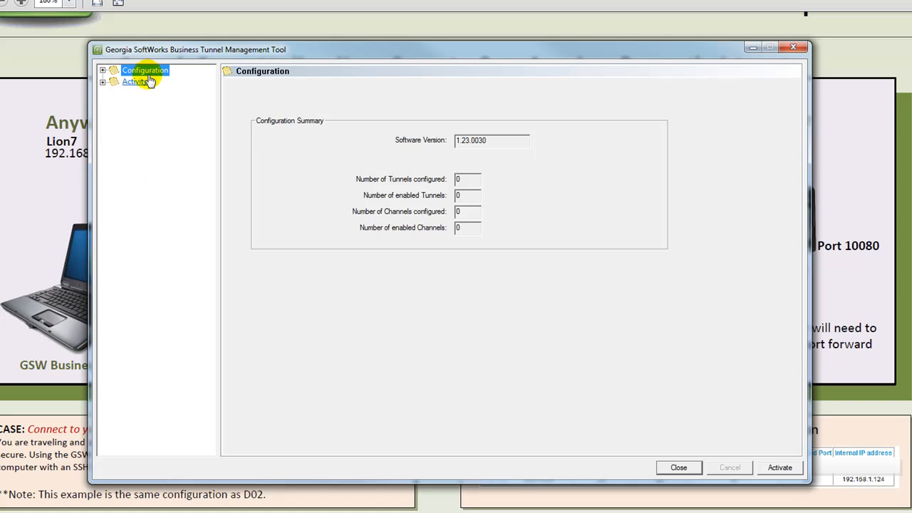
Step: Under Configuration > Tunnels, start a new tunnel to bring up a blank Tunnel Settings form
click(104, 72)
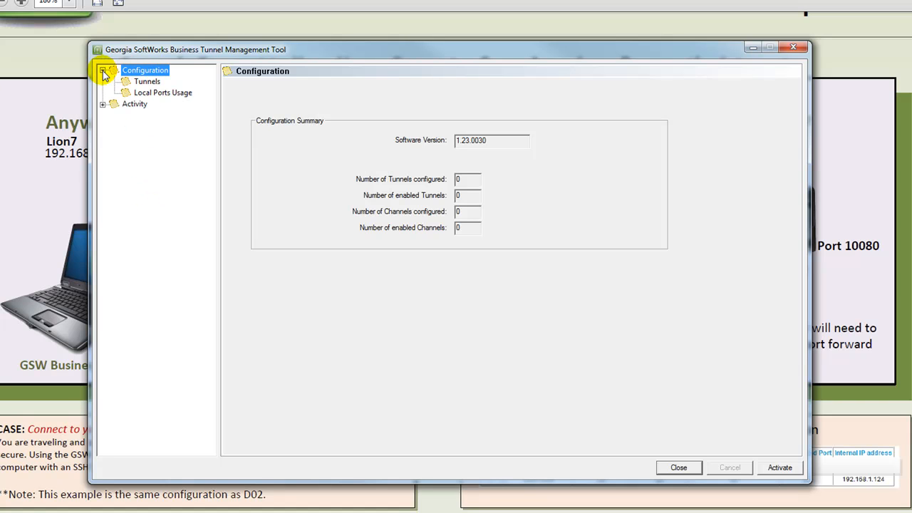
click(146, 82)
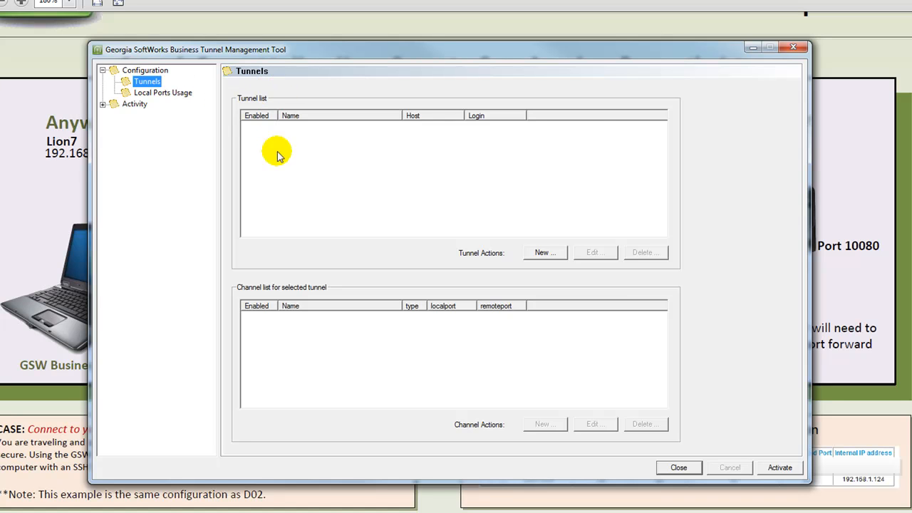
click(543, 253)
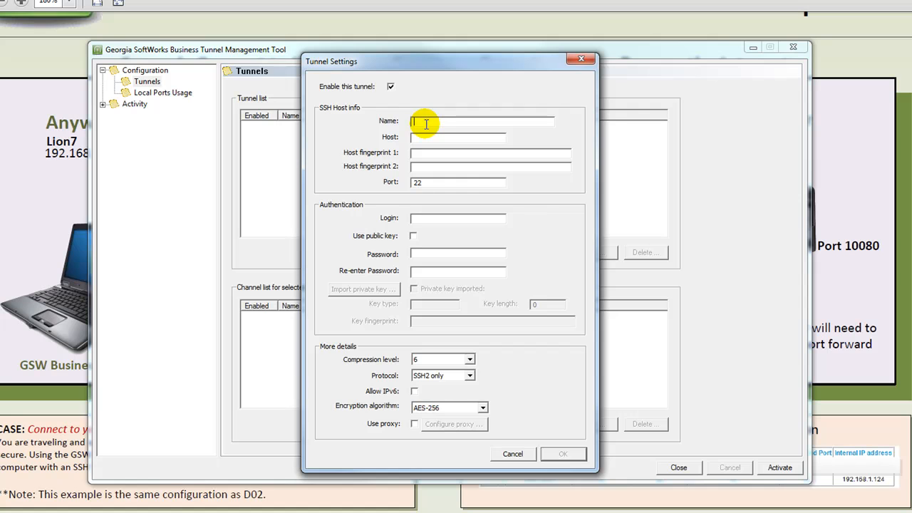
Step: Save a named SSH tunnel to host 98.18.77.166 on port 22 with the login and password entered twice
text(Secure Tunnel to Thomas)
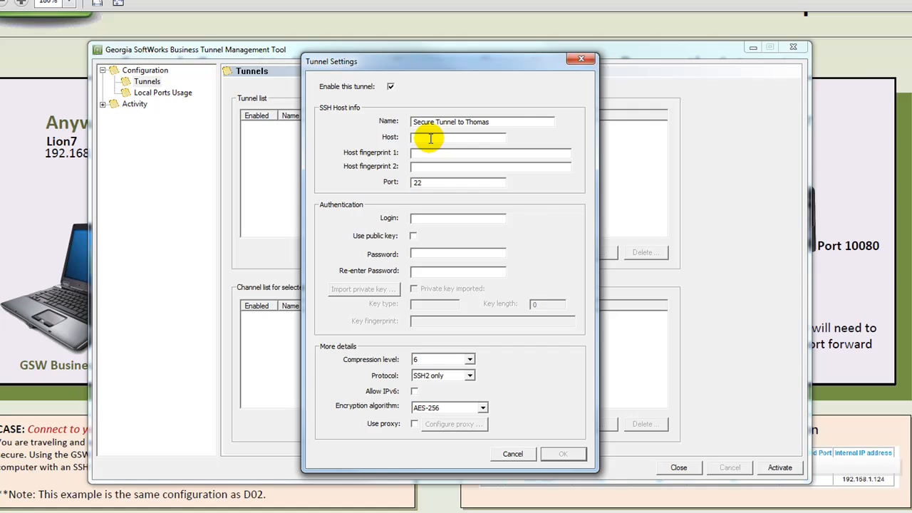
text(98.18)
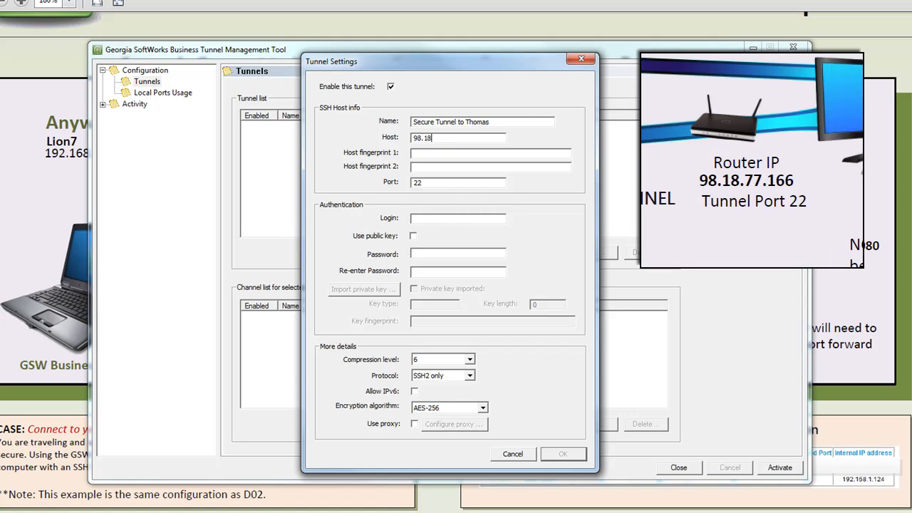
text(.77.166)
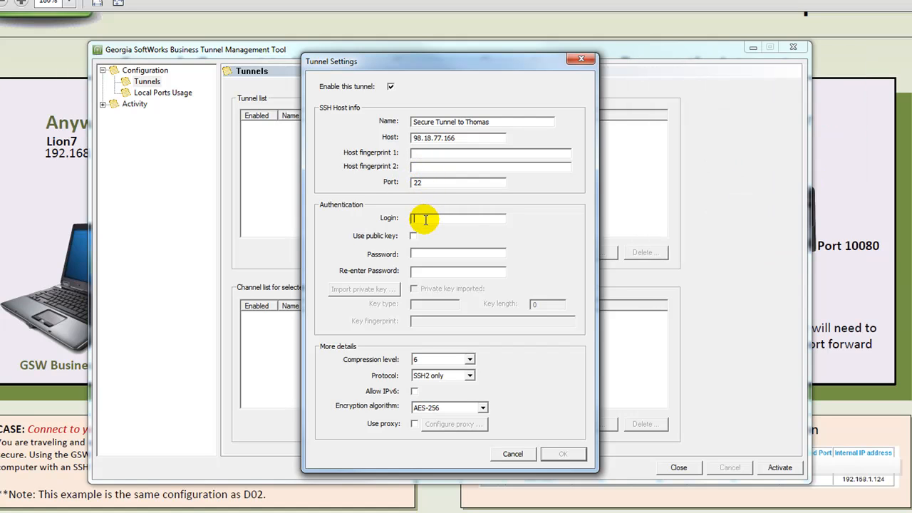
text(david)
key(Tab)
key(Tab)
text(****)
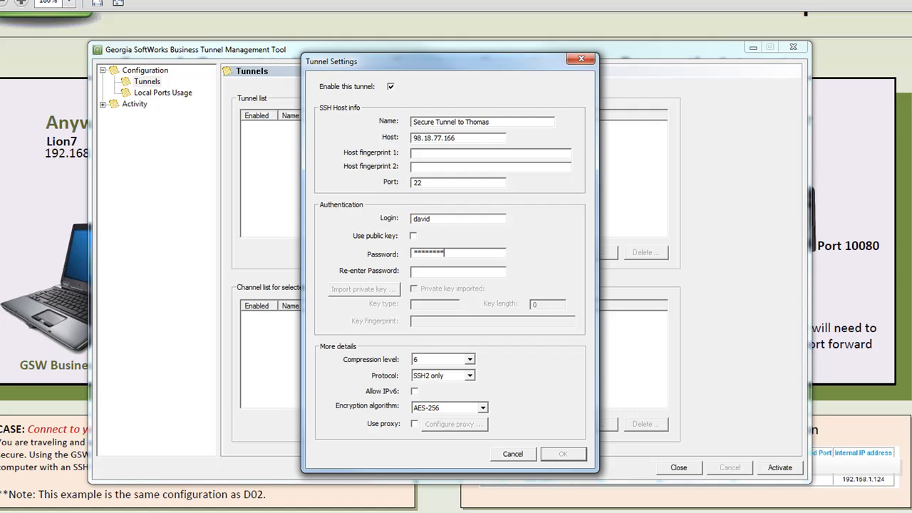
text(********)
key(Tab)
text(************)
click(422, 219)
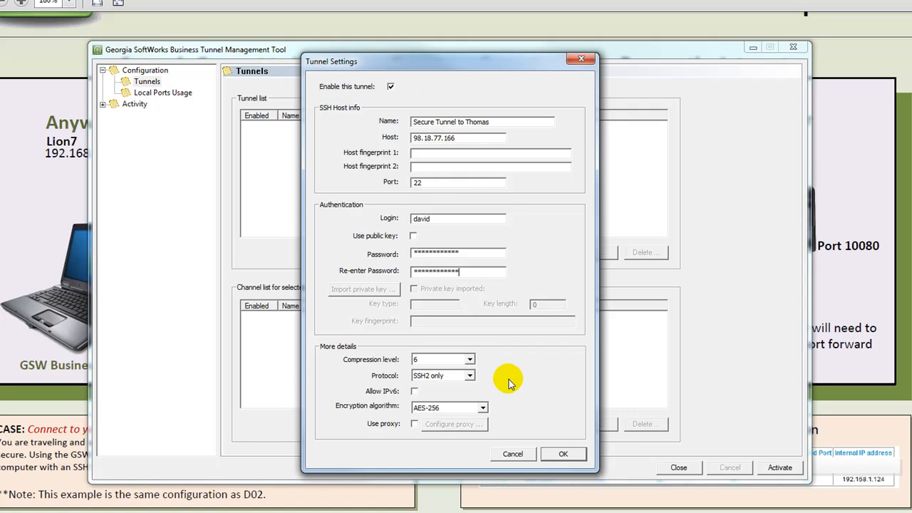
click(573, 456)
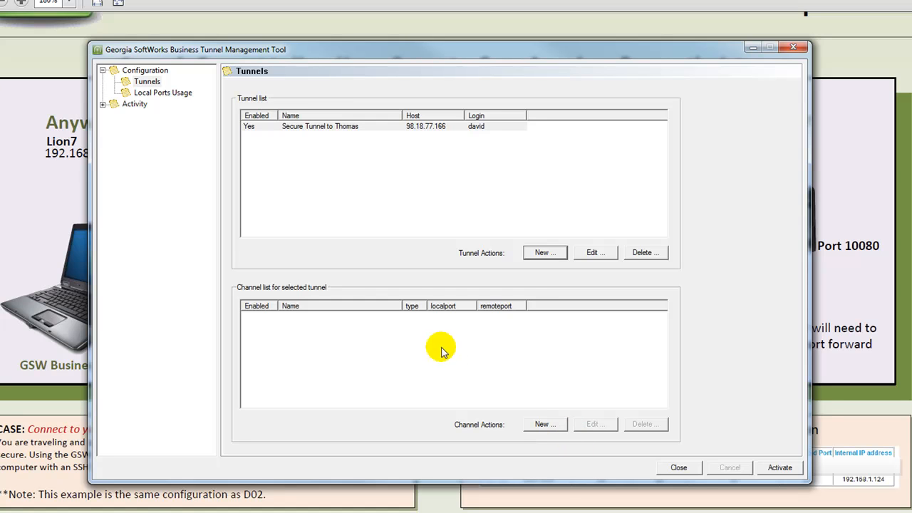
Step: Add a Dynamic forwarding channel 'Browse from Anywhere' on 127.0.0.1:10080 to the new tunnel
click(335, 128)
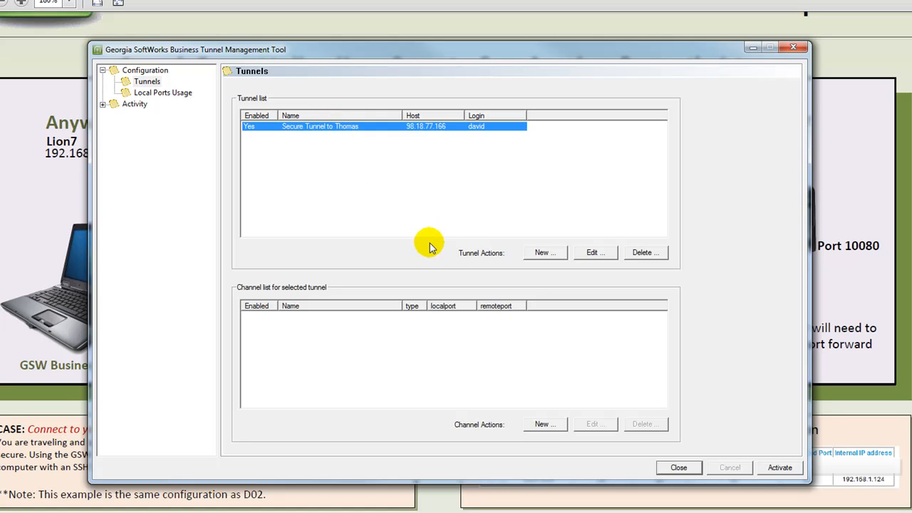
click(555, 424)
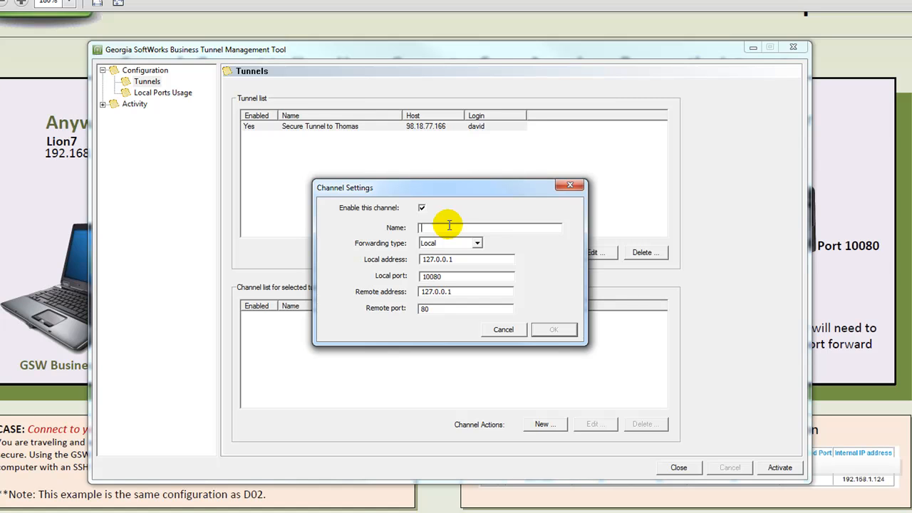
click(449, 227)
text(Browse from Anywhere)
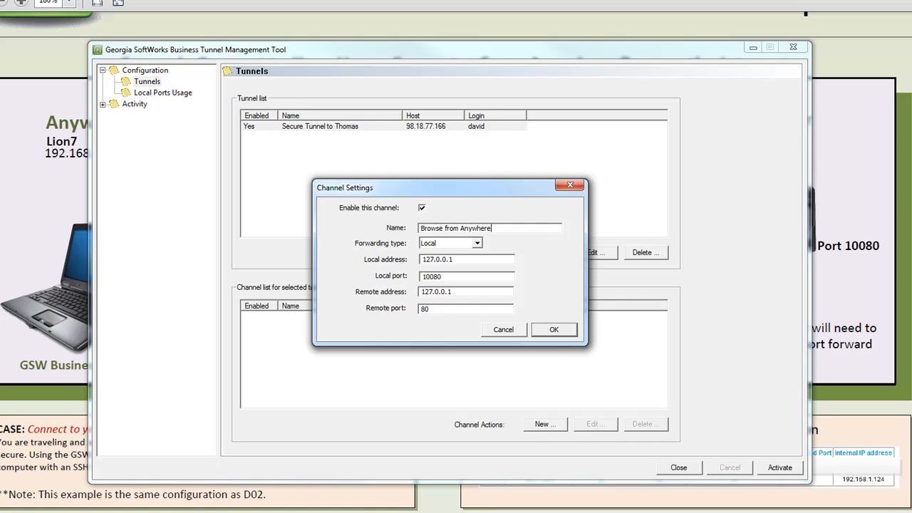
click(477, 244)
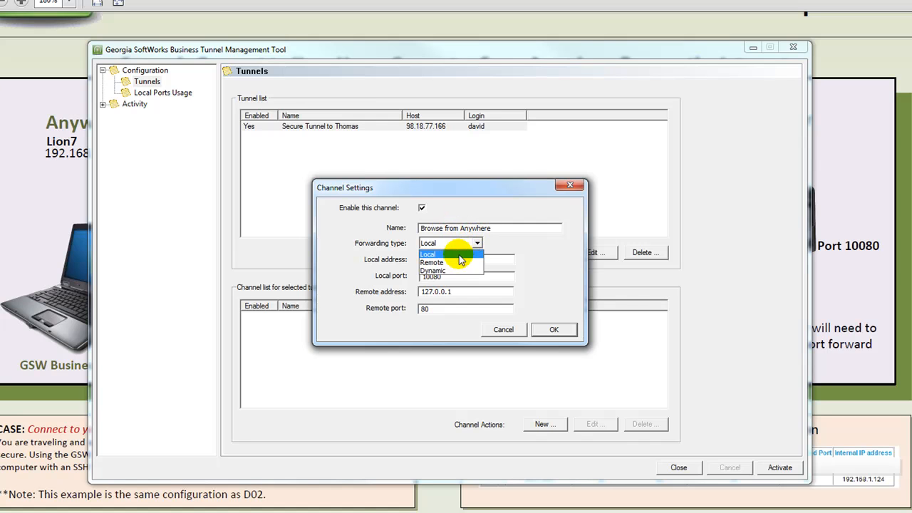
click(457, 274)
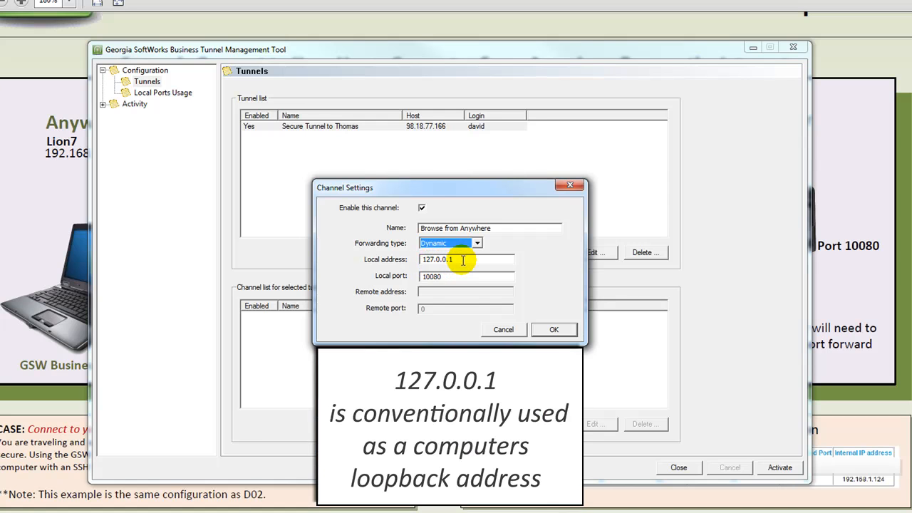
click(464, 261)
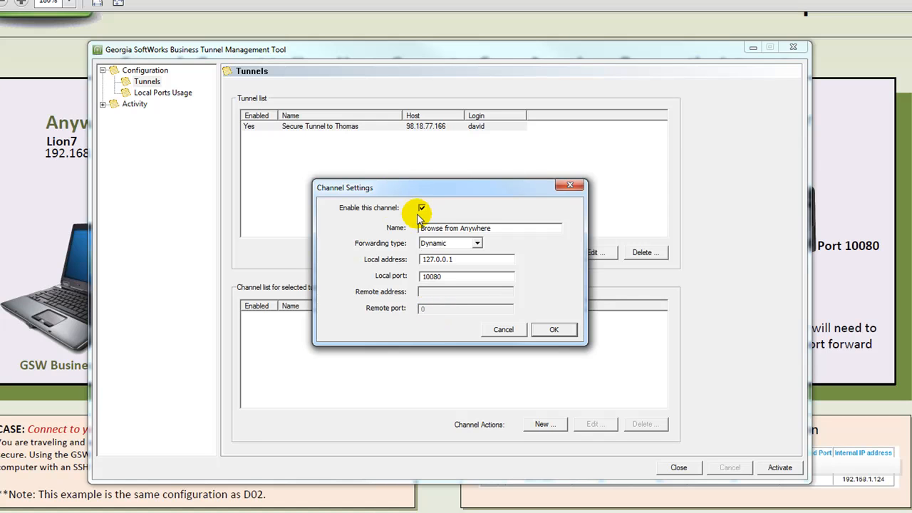
click(574, 330)
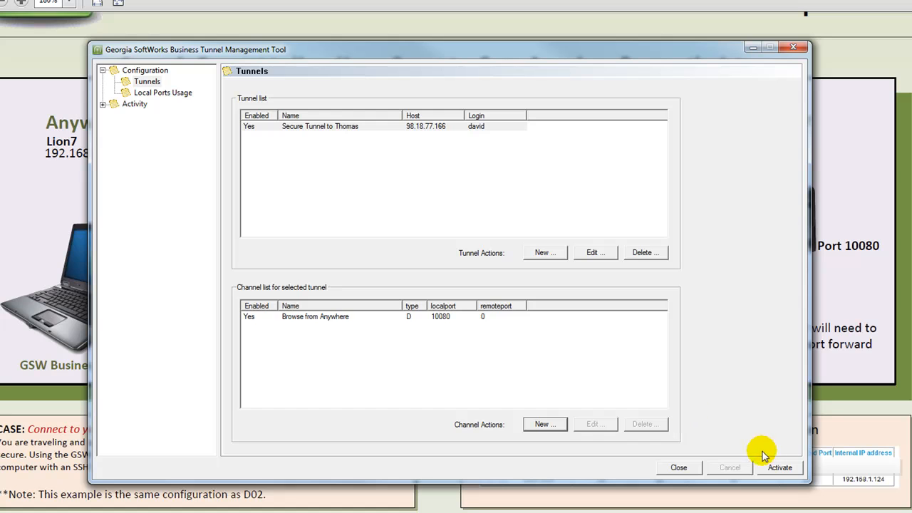
Step: Activate the tunnel and view channel activity showing Browse from Anywhere with 0 bytes transferred
click(788, 468)
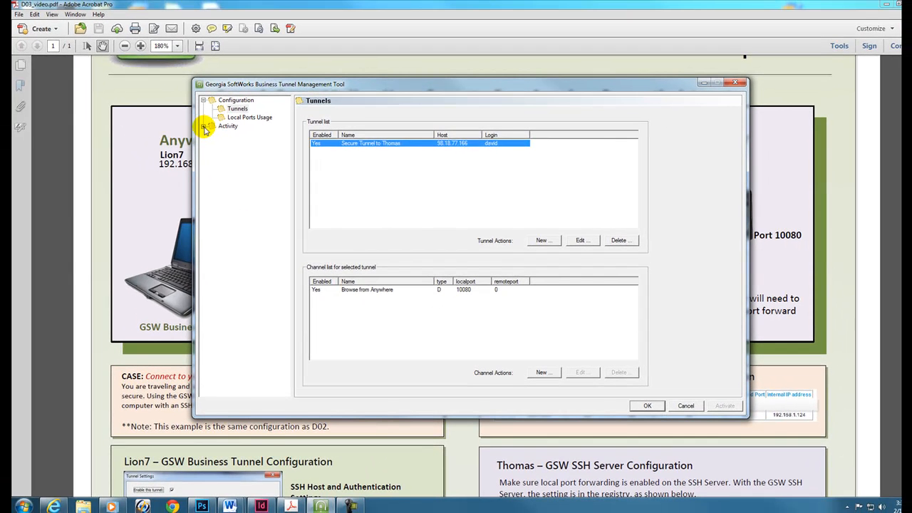
click(204, 127)
click(237, 135)
click(240, 142)
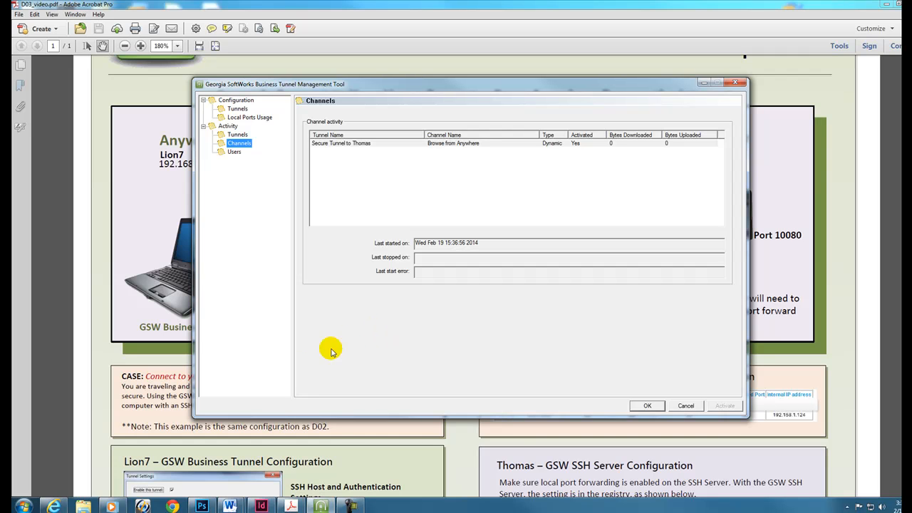
Step: In Internet Explorer's LAN settings, turn on use of a proxy server
click(55, 506)
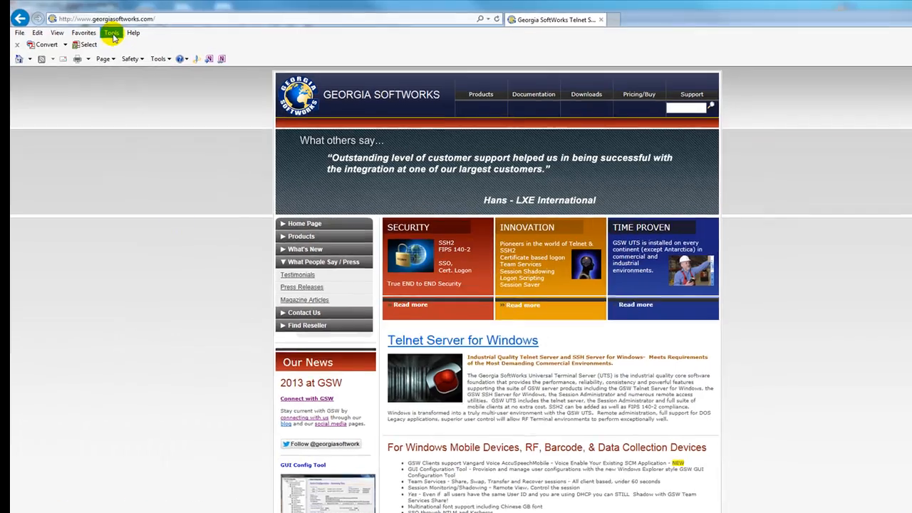
click(112, 34)
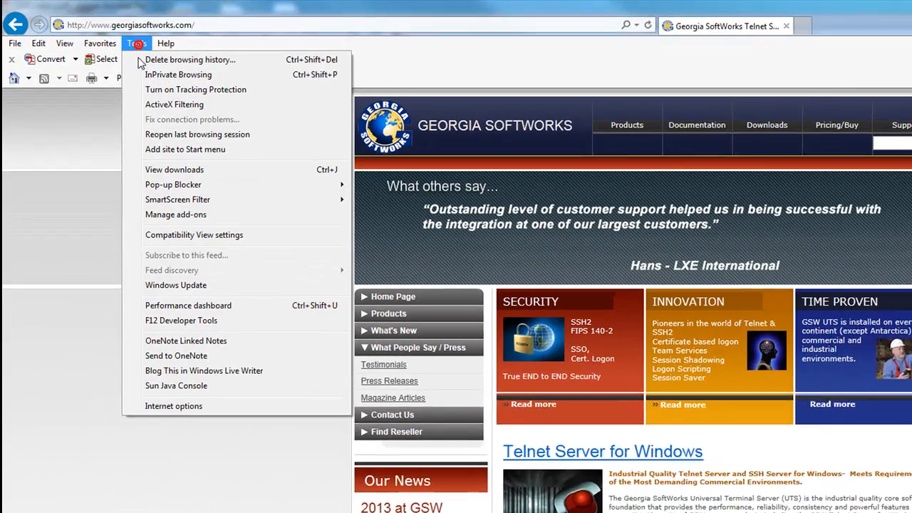
click(127, 307)
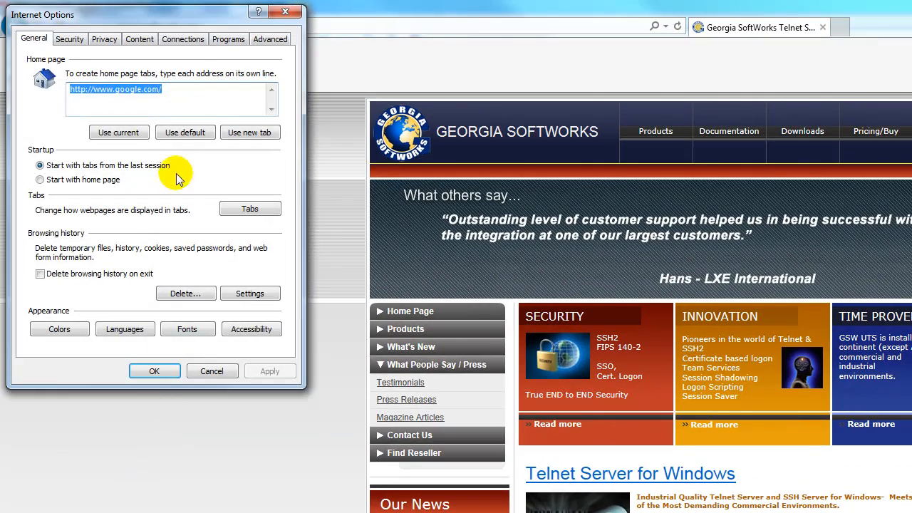
click(197, 38)
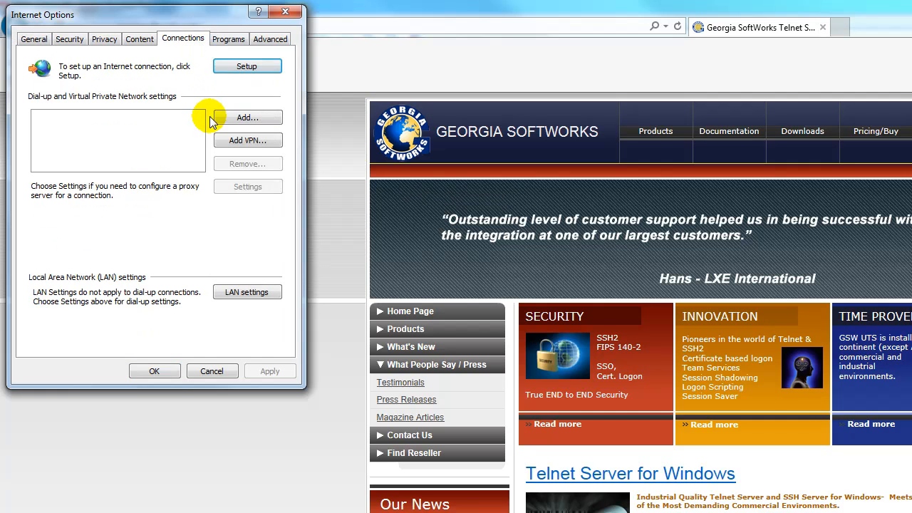
click(235, 292)
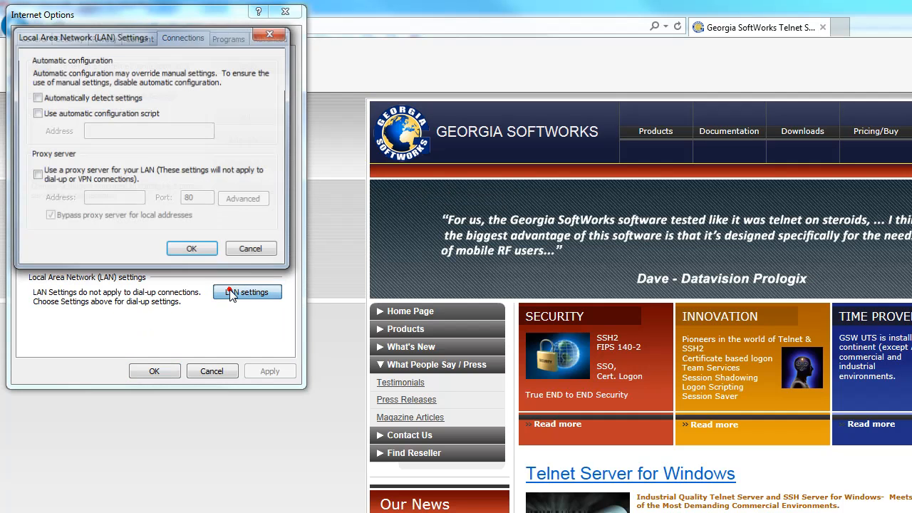
click(36, 174)
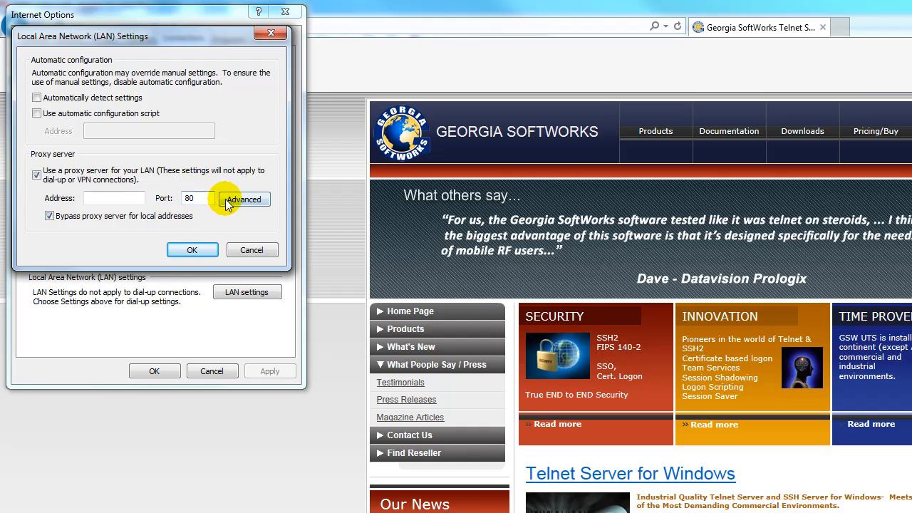
Step: Set the Socks proxy to 127.0.0.1 port 10080, confirm all dialogs, and reload the page
click(253, 200)
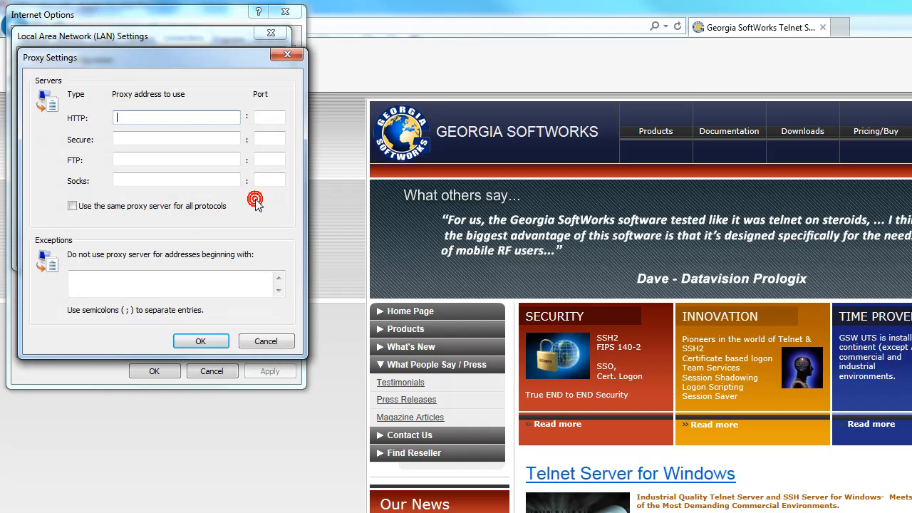
click(140, 181)
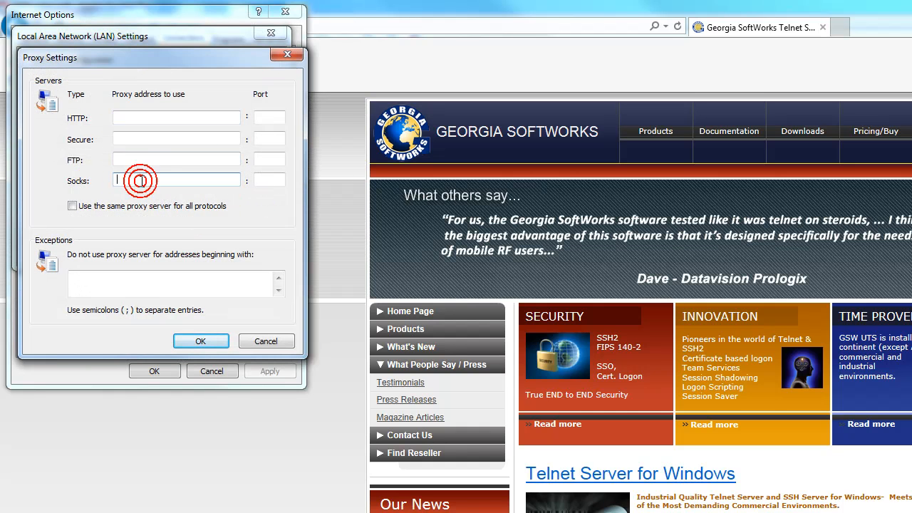
text(127.0.0.)
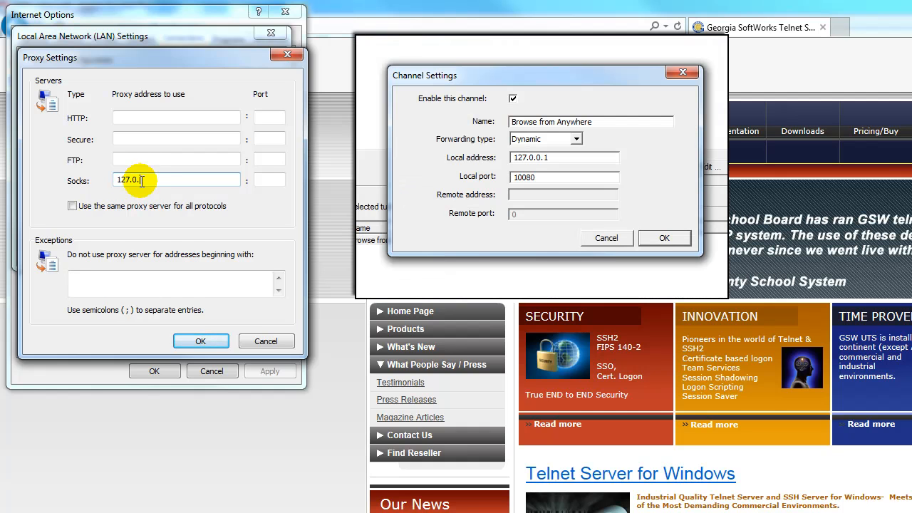
text(1)
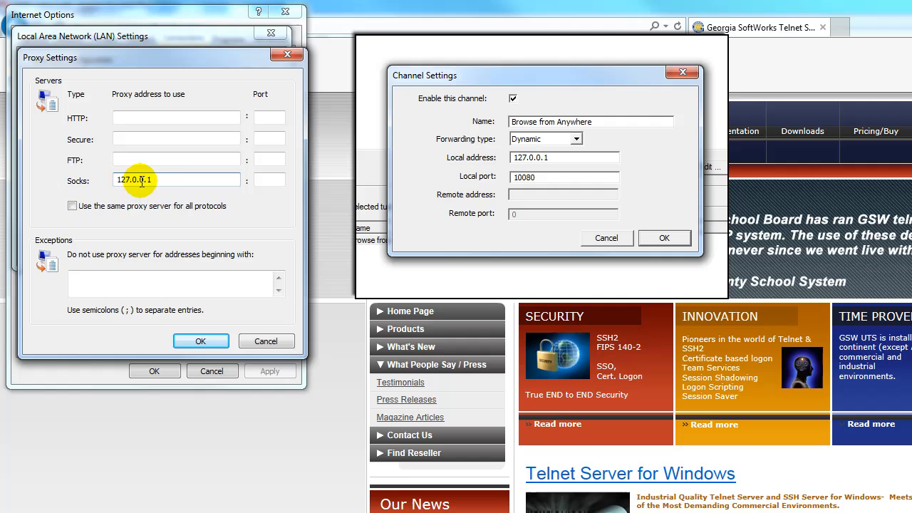
click(267, 183)
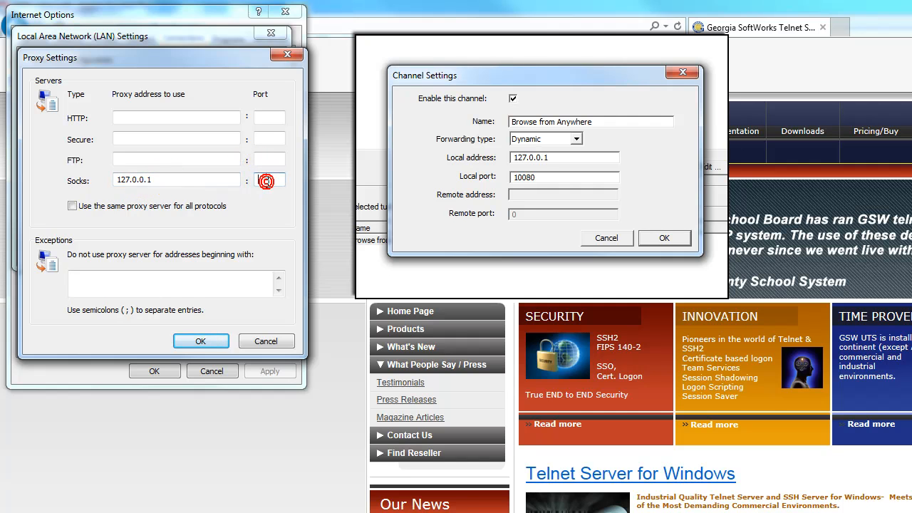
text(1)
click(222, 341)
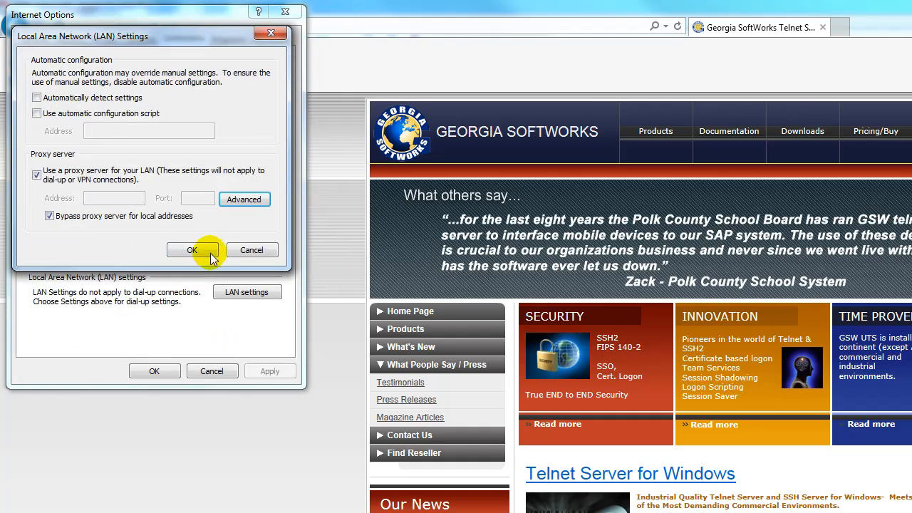
click(208, 254)
click(163, 371)
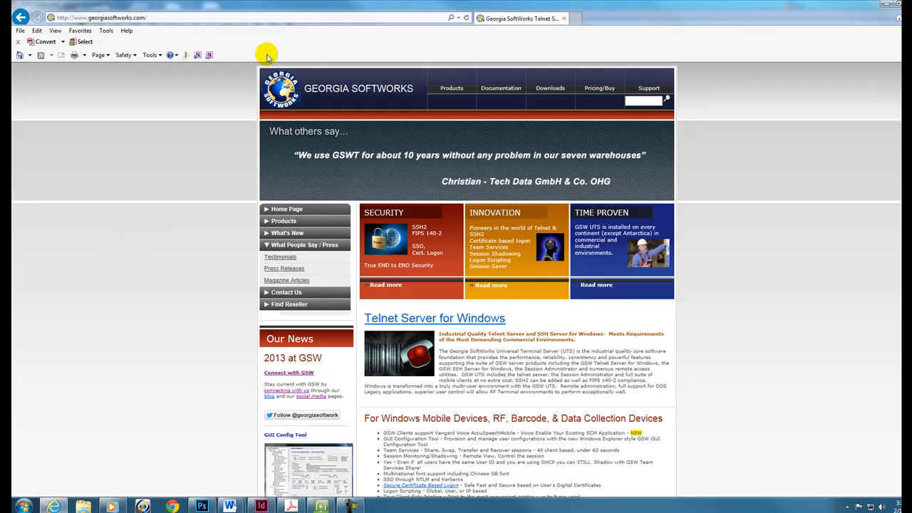
click(466, 17)
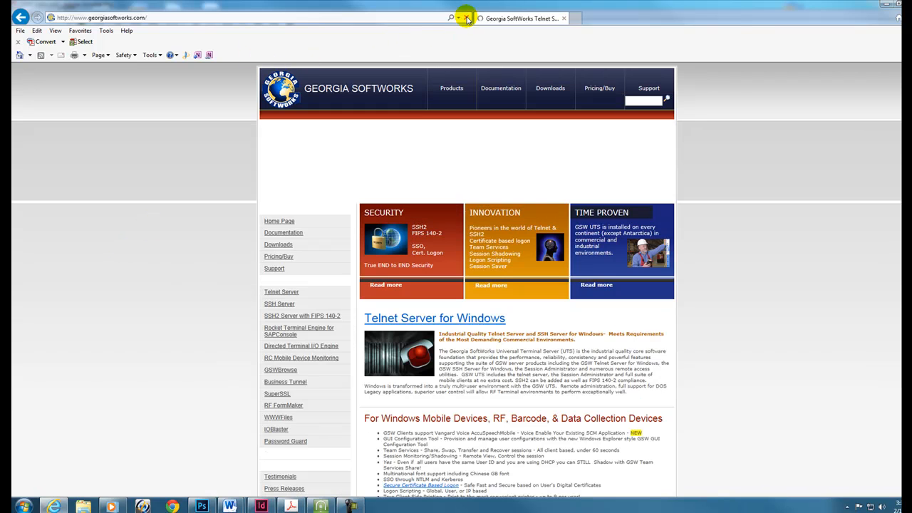
Step: Check tunnel and channel activity: Browse from Anywhere shows 132543 bytes downloaded, 50837 uploaded
click(318, 504)
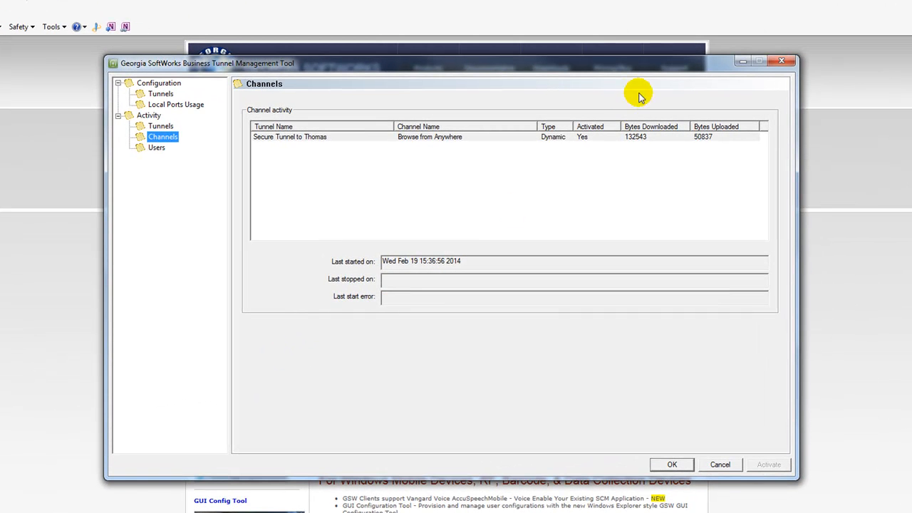
click(157, 126)
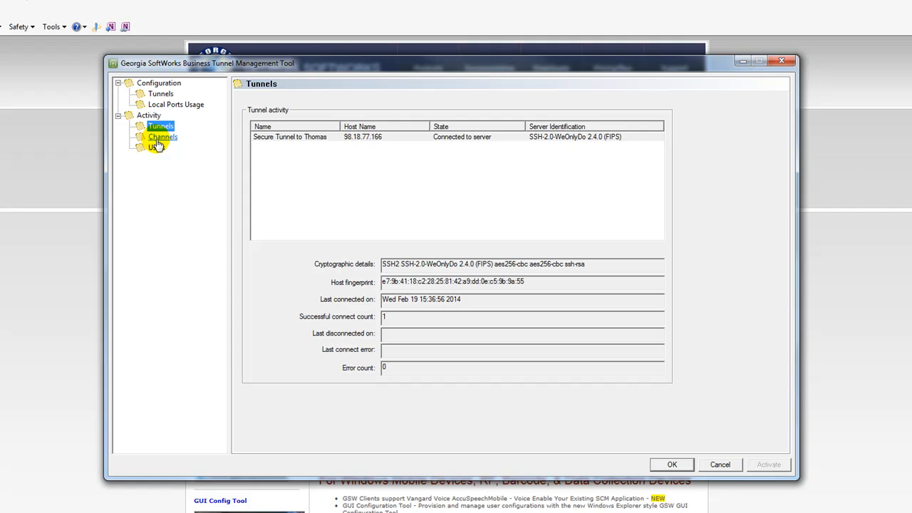
click(159, 137)
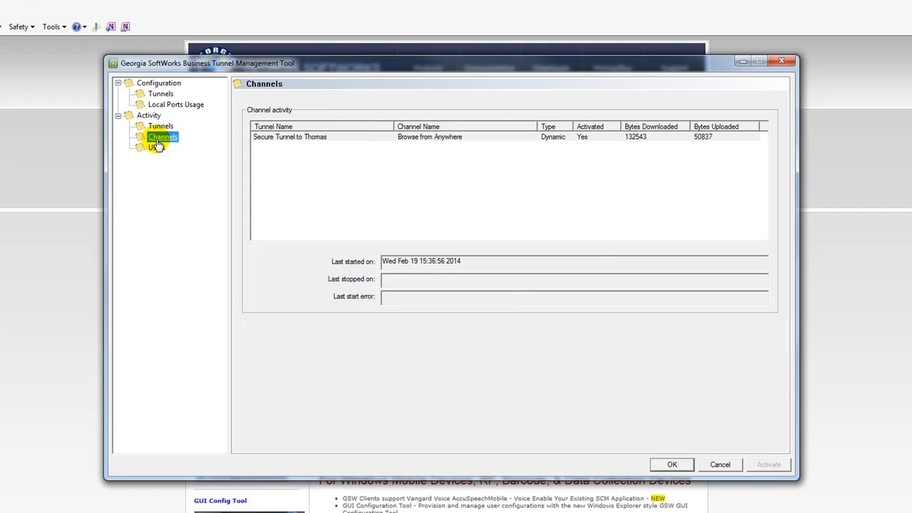